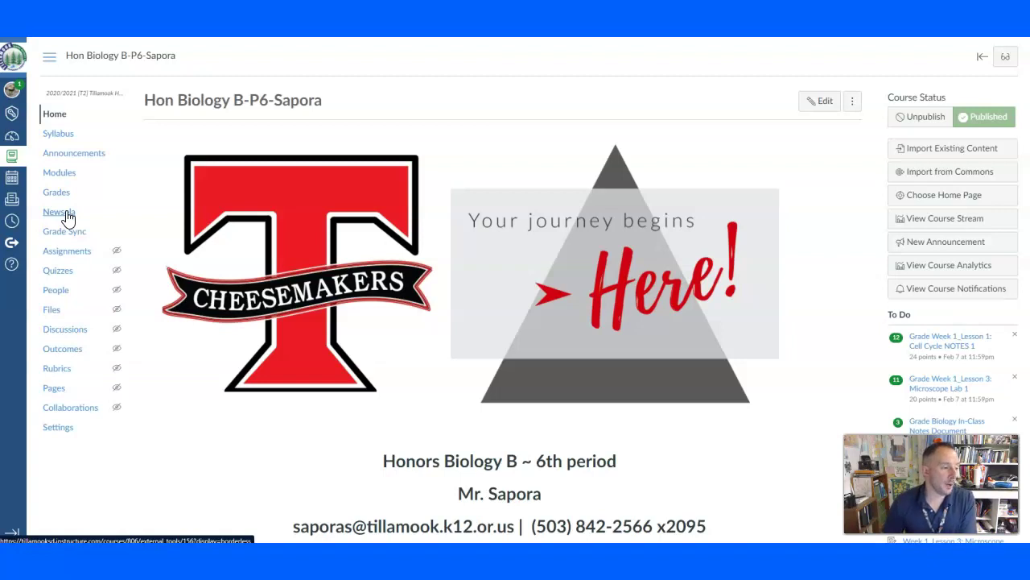
# Review the cell article's Newsela Activities panel, including the Science Write prompt, then close it
pyautogui.click(68, 217)
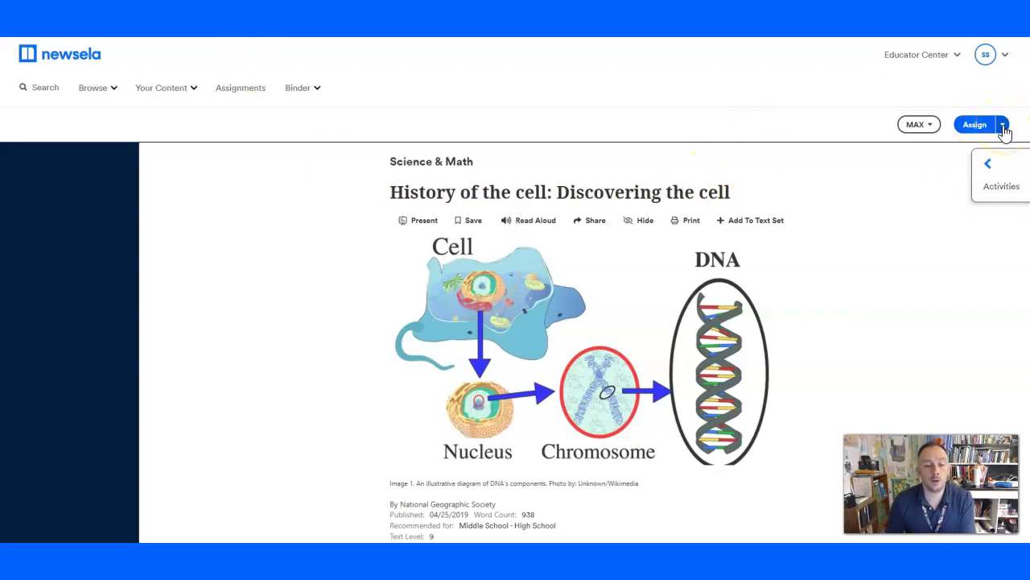
pyautogui.click(989, 166)
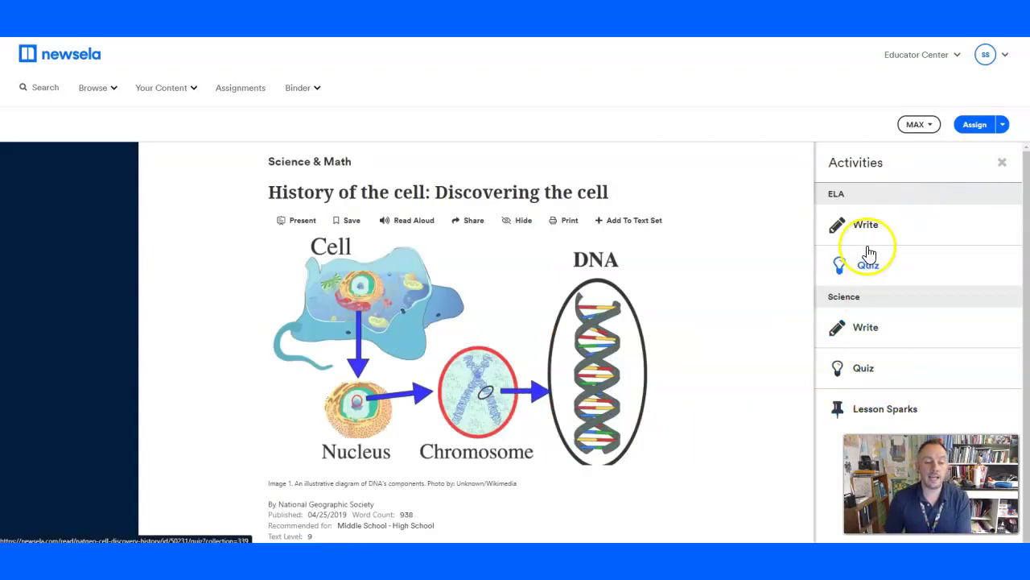
pyautogui.click(880, 338)
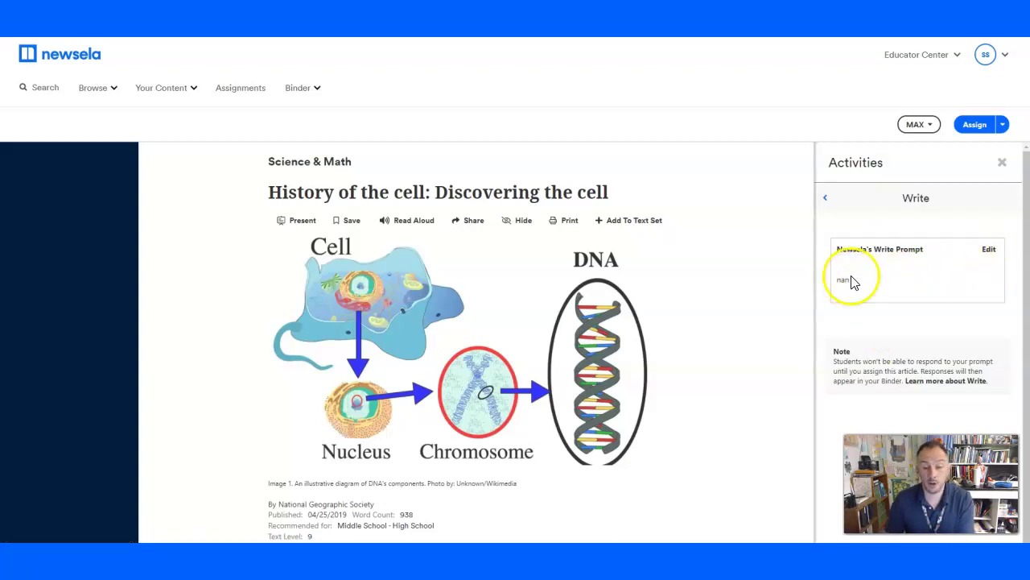
pyautogui.click(1005, 165)
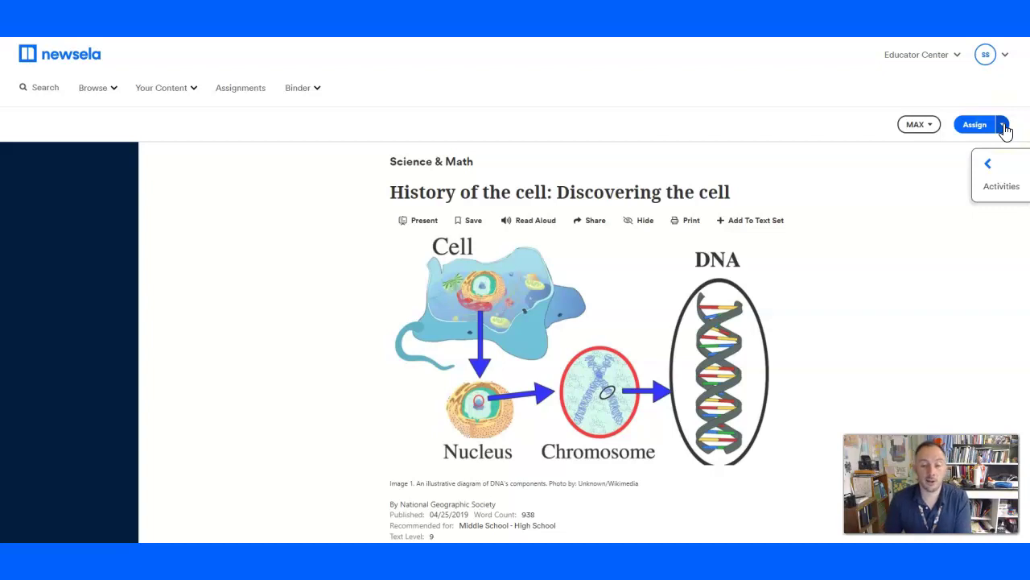
# Assign Discovering the cell to Hon Biology B-P6-Sapora in Newsela, then return to Canvas
pyautogui.click(1004, 125)
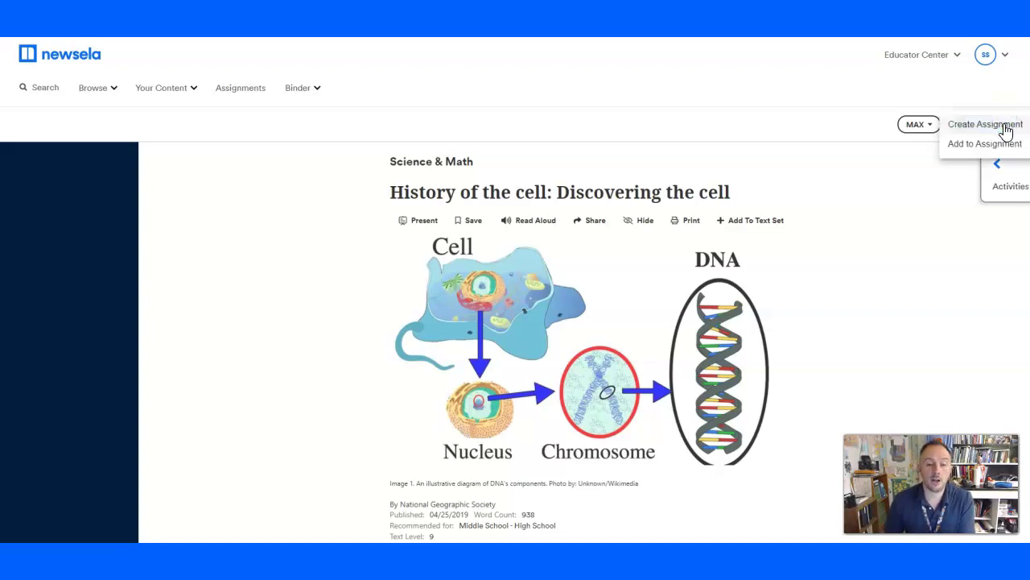
pyautogui.click(1005, 127)
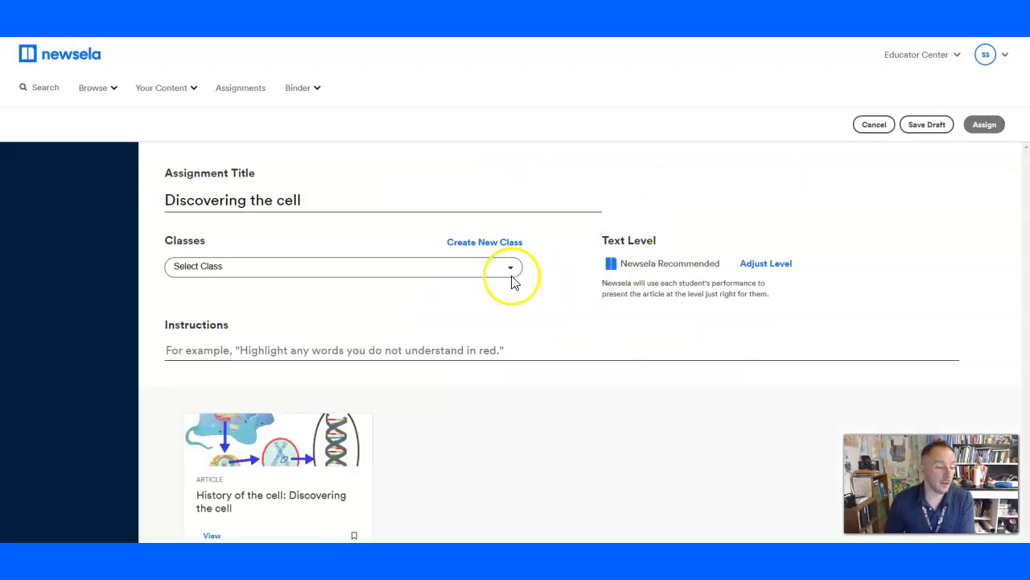
pyautogui.click(511, 273)
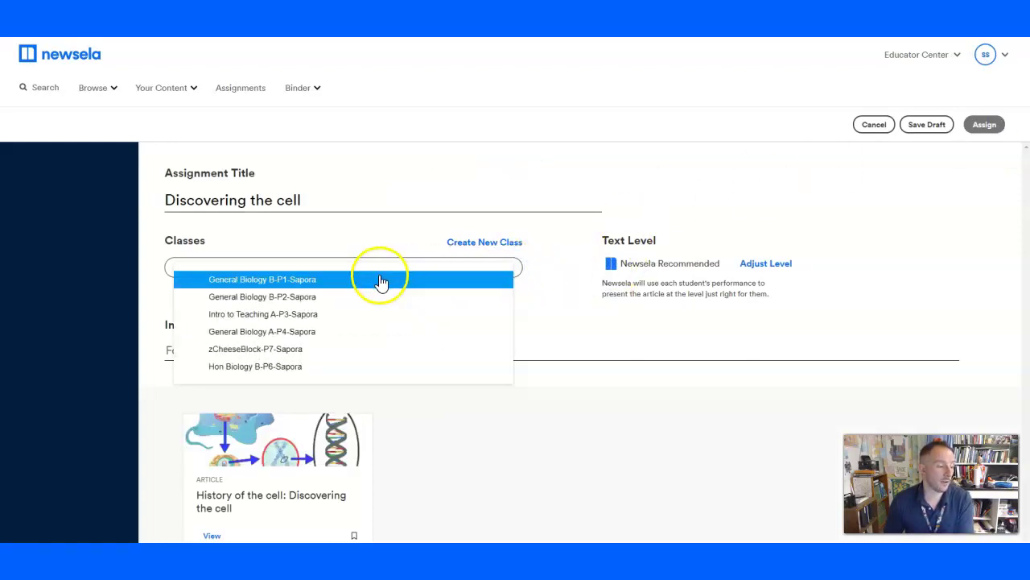
pyautogui.click(279, 372)
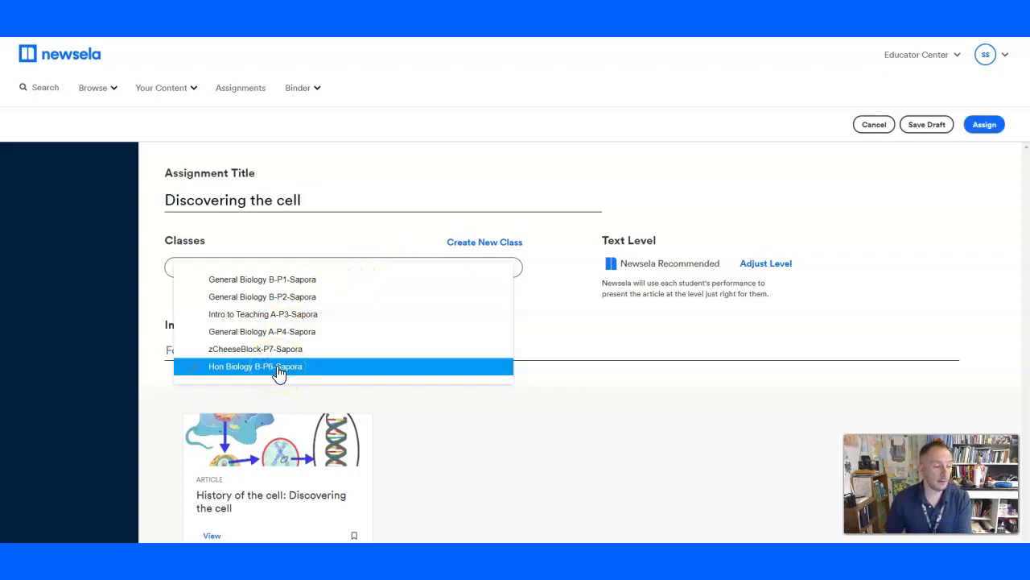
pyautogui.click(986, 127)
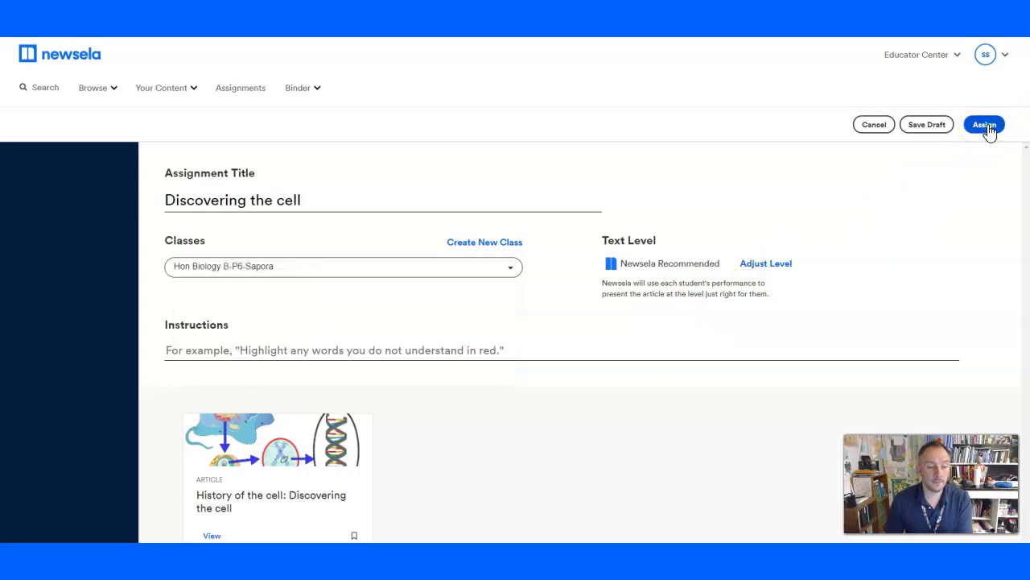
pyautogui.click(989, 126)
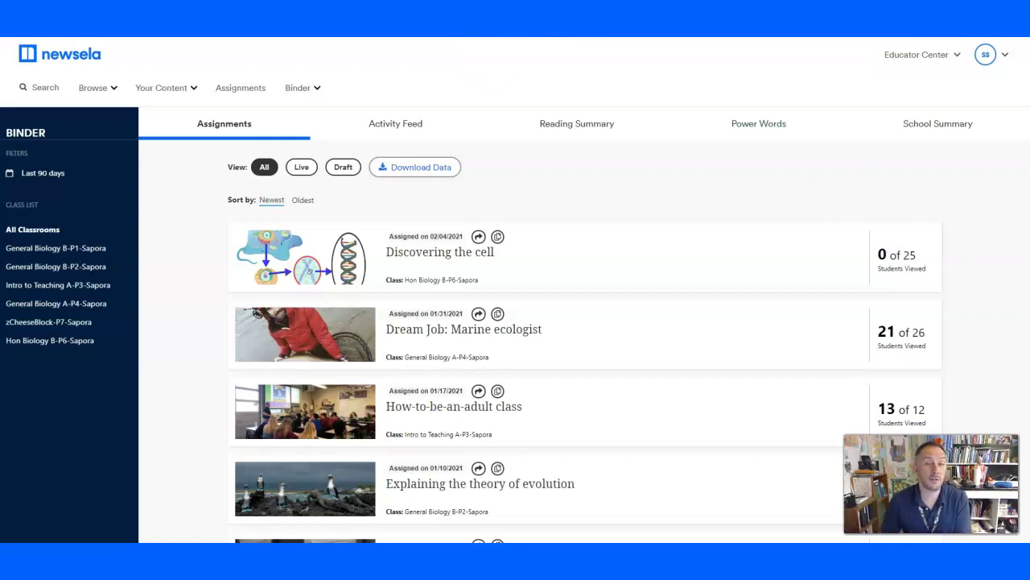
pyautogui.hotkey('ctrl', 'Tab')
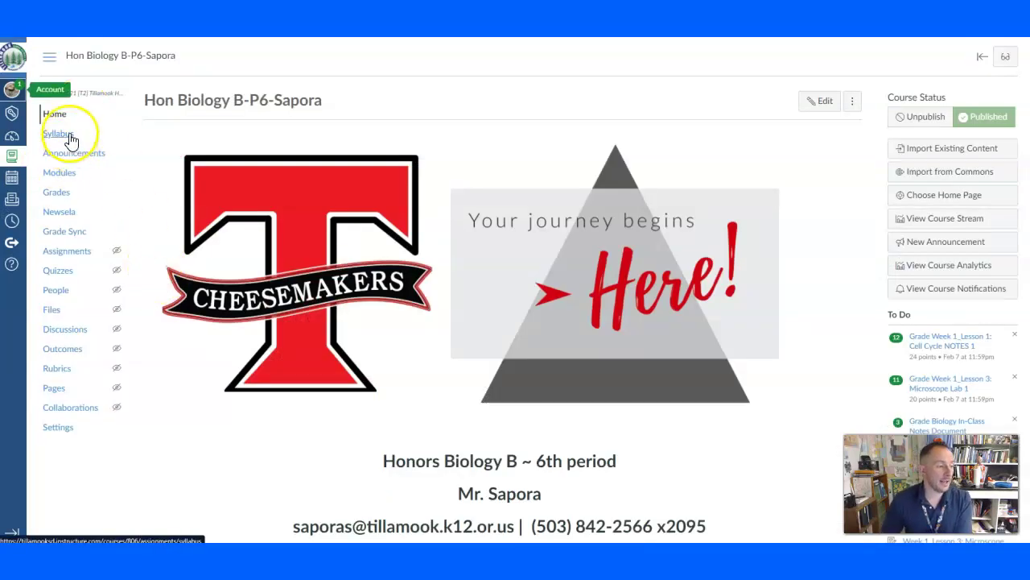
# Create a new assignment in the Week 1 module, naming it Sample Article
pyautogui.click(64, 173)
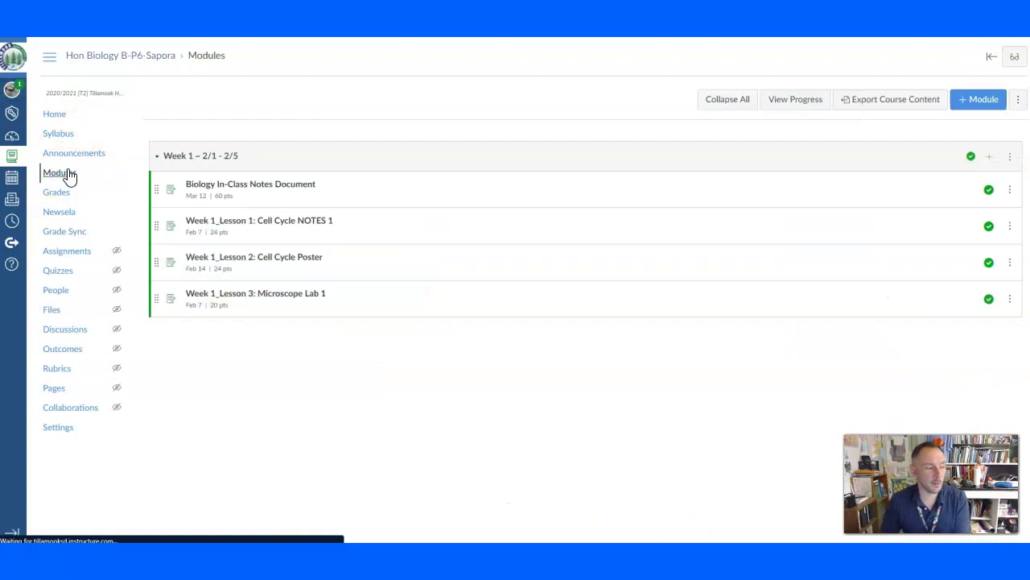
pyautogui.click(989, 158)
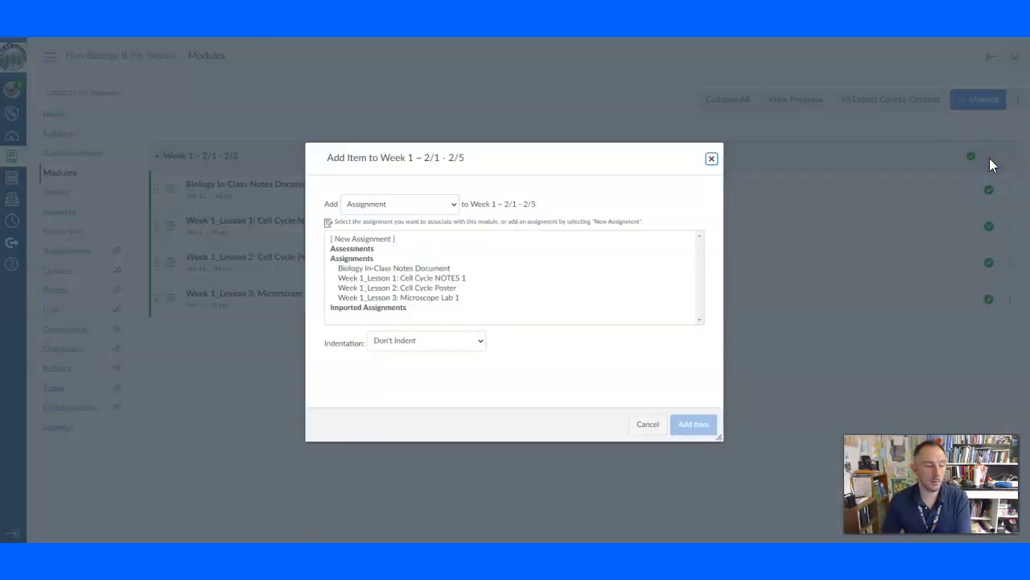
pyautogui.click(391, 238)
pyautogui.click(418, 339)
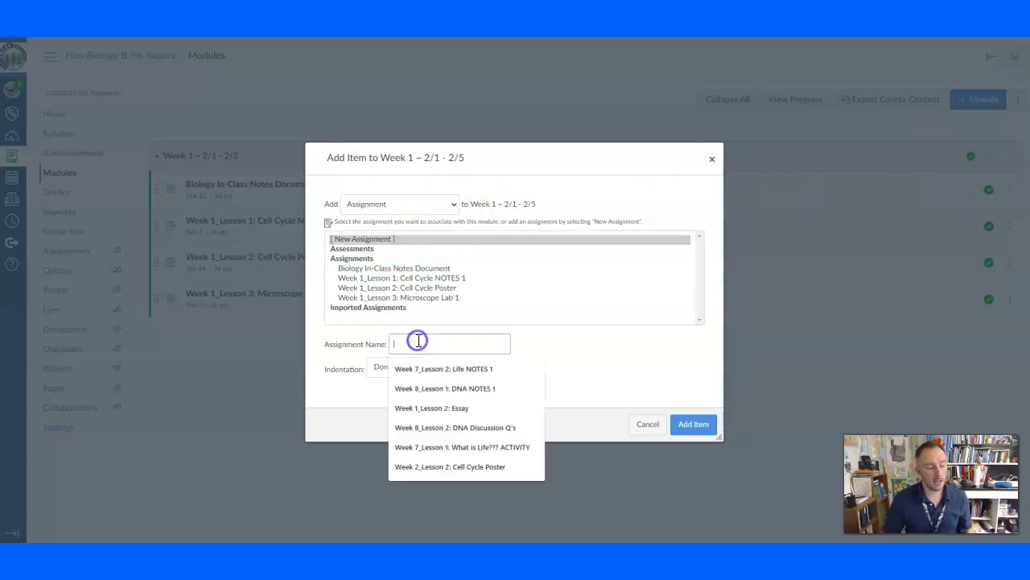
pyautogui.write('Sample Article')
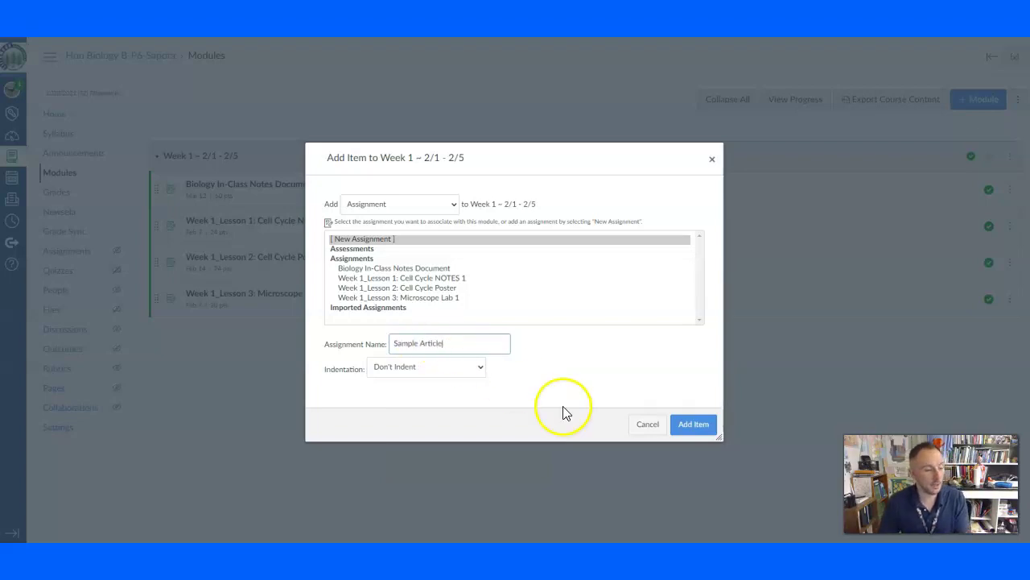
# Add Sample Article to Week 1, open its edit form, then open the Ecologist Article assignment
pyautogui.click(699, 426)
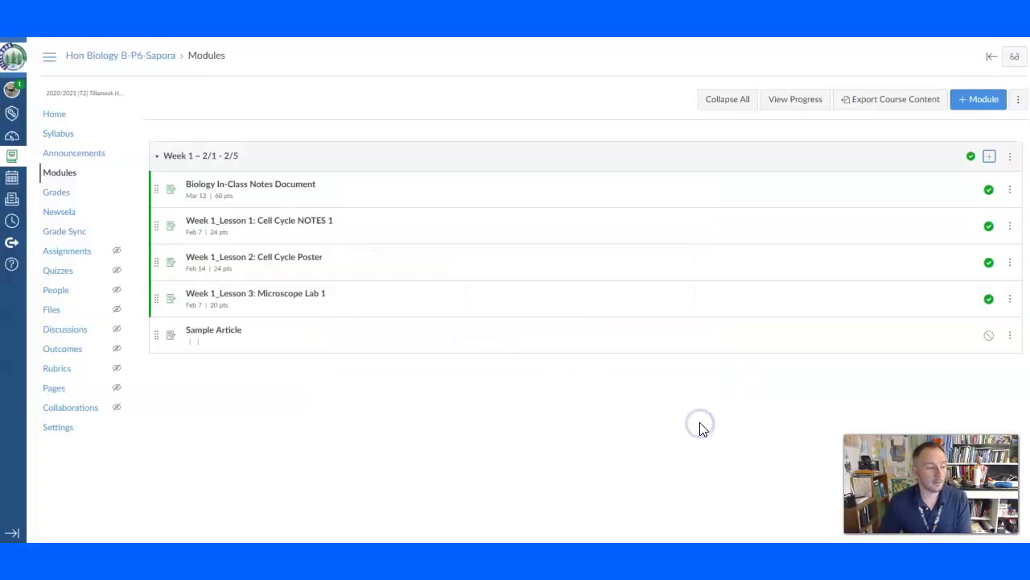
pyautogui.click(233, 333)
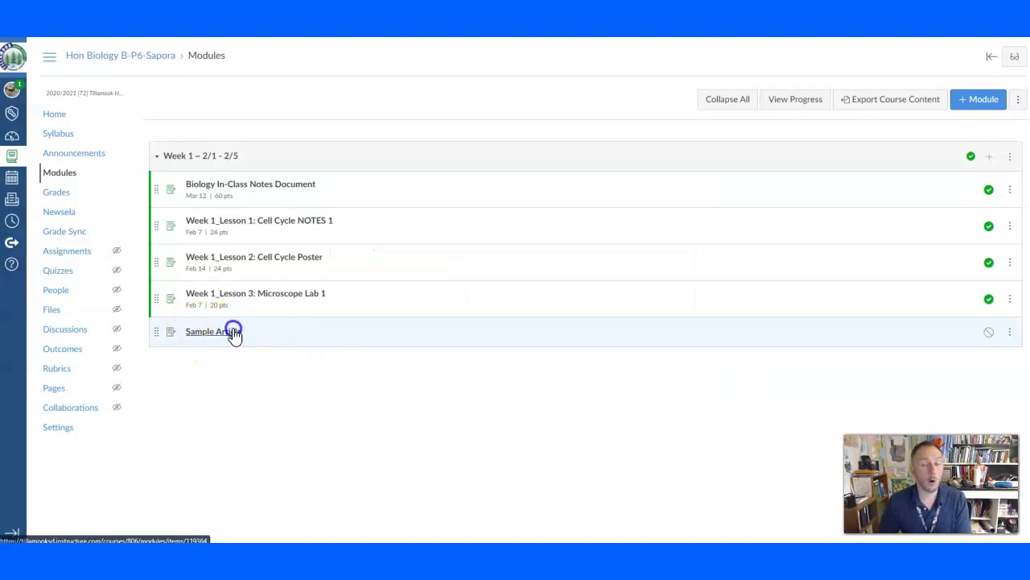
pyautogui.click(234, 333)
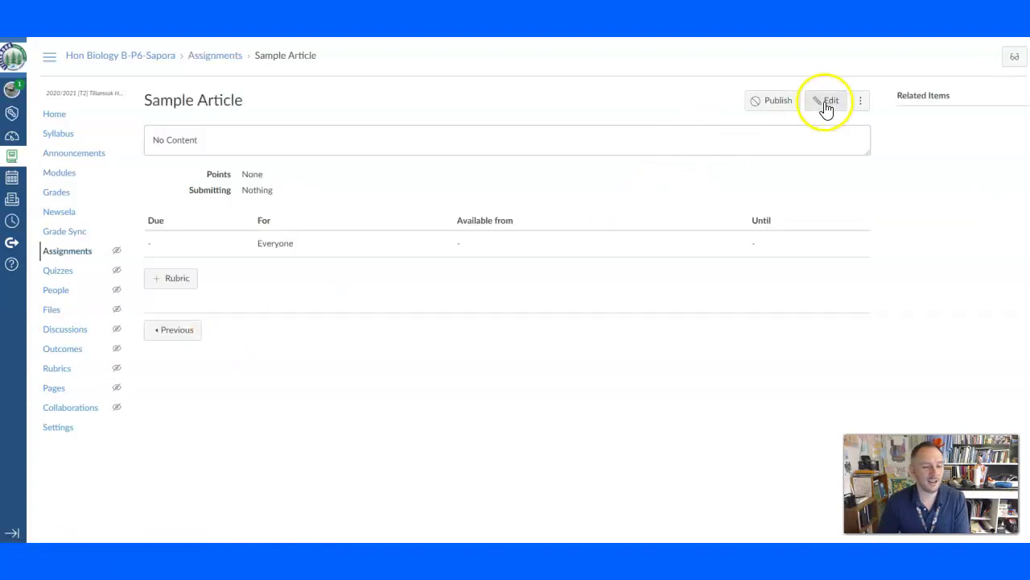
pyautogui.click(826, 101)
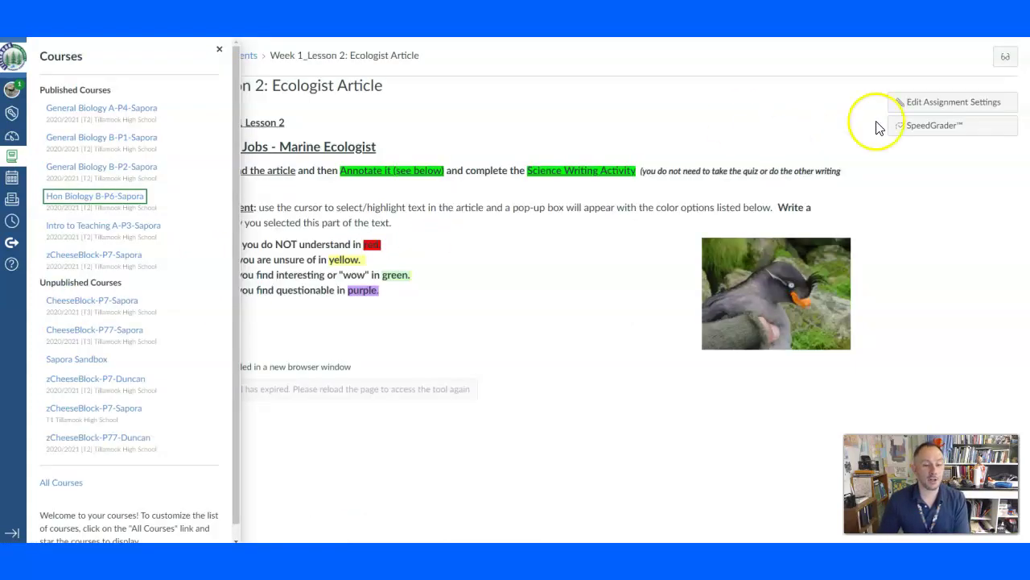
pyautogui.click(801, 104)
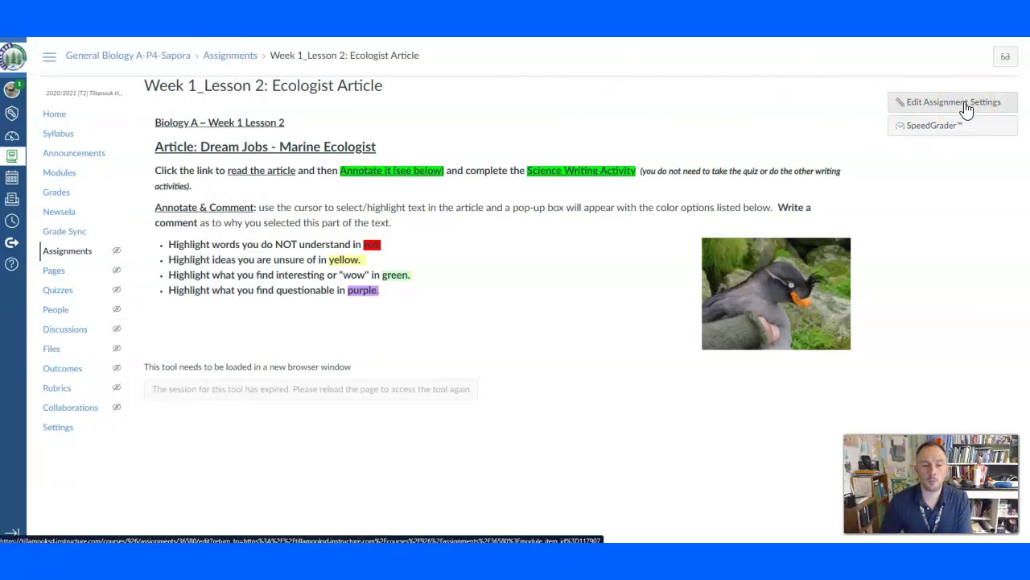
# Open the Ecologist Article for editing and select its entire description to copy
pyautogui.click(962, 108)
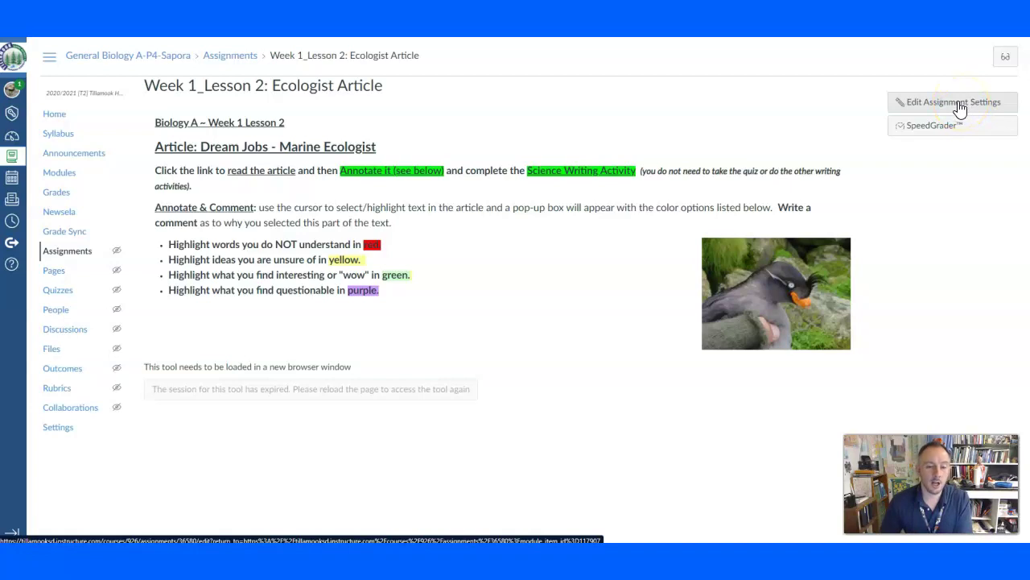
pyautogui.click(961, 109)
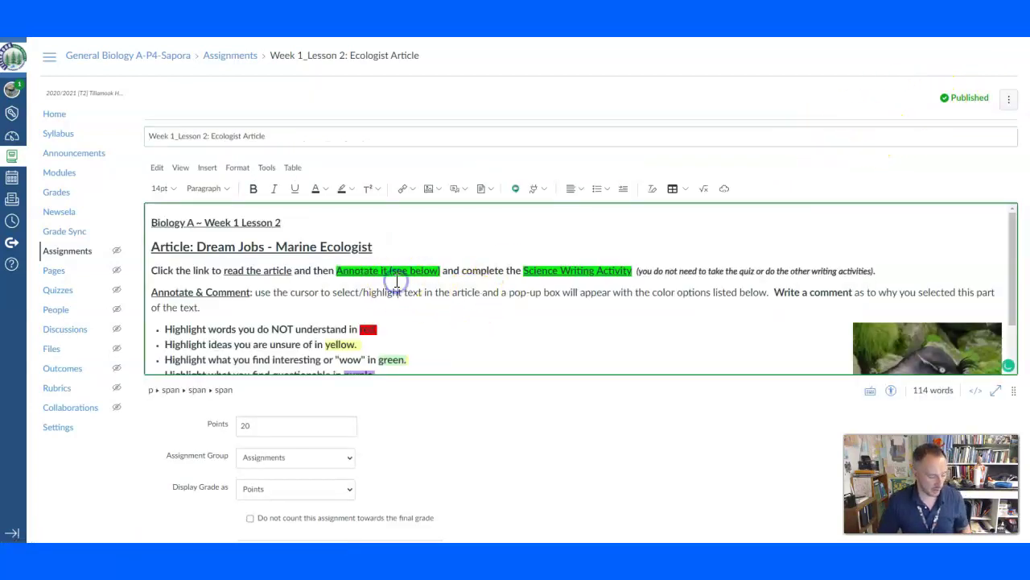
pyautogui.hotkey('ctrl', 'a')
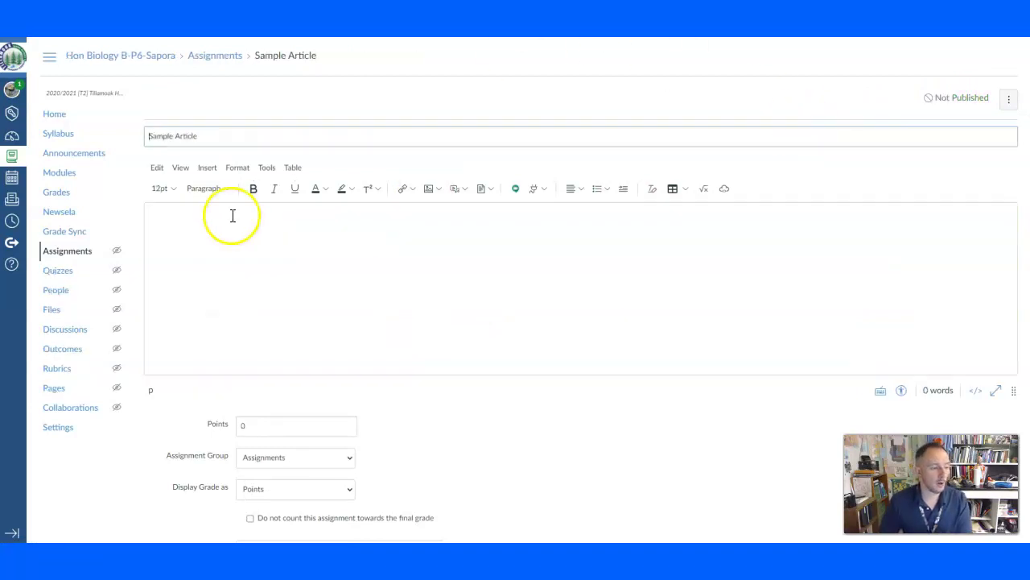
# Paste the instructions into Sample Article's description, retitle them History of the Cell, then open Newsela's Binder assignments
pyautogui.click(223, 232)
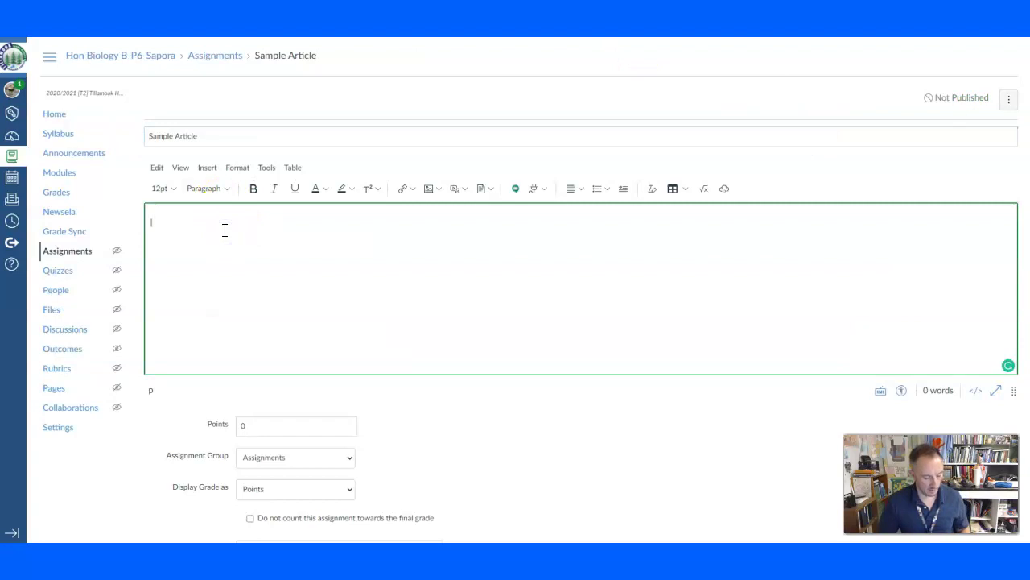
pyautogui.hotkey('ctrl', 'v')
pyautogui.moveTo(387, 220); pyautogui.dragTo(194, 223)
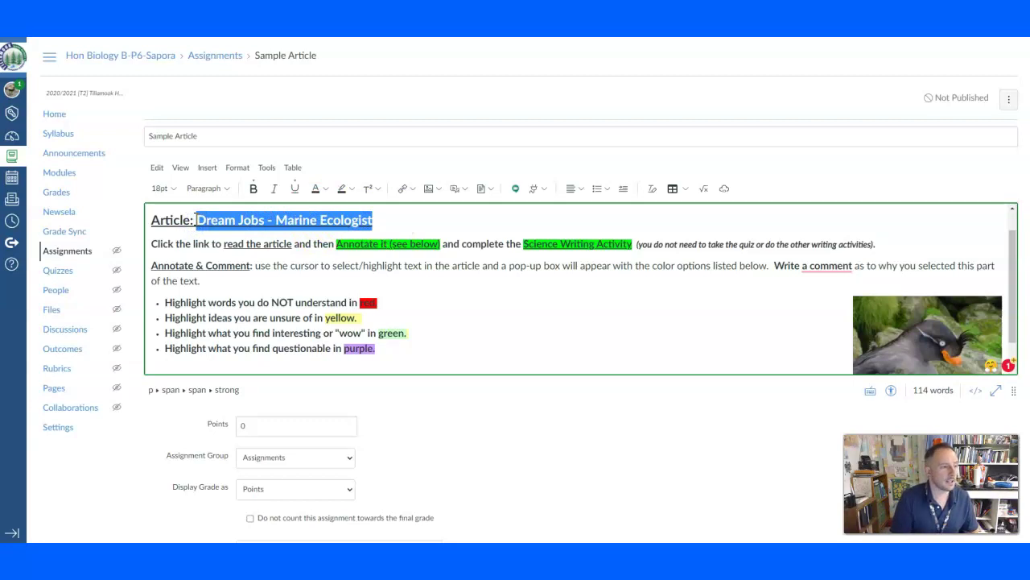
pyautogui.write('Hi')
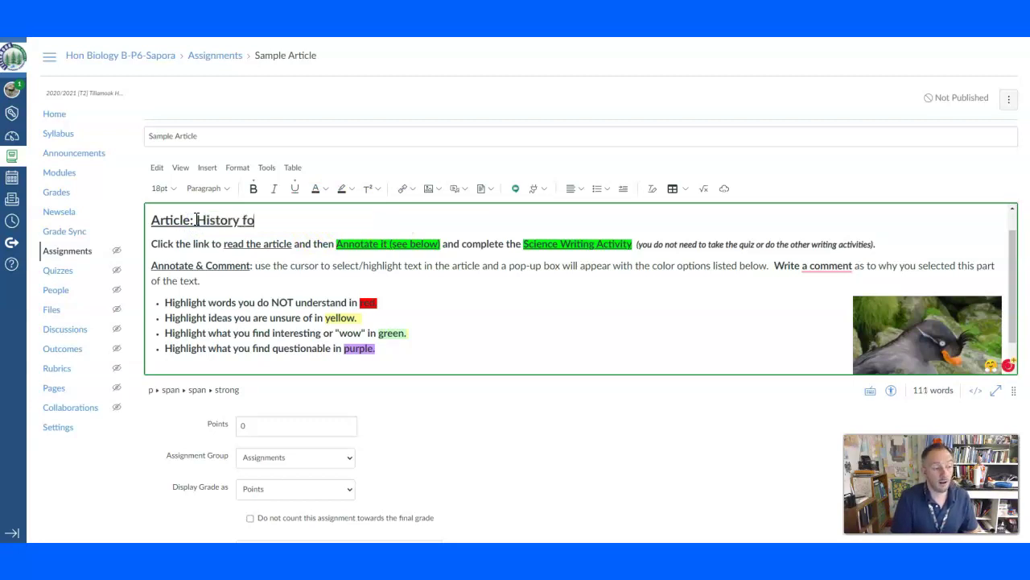
pyautogui.write('story of the Cell')
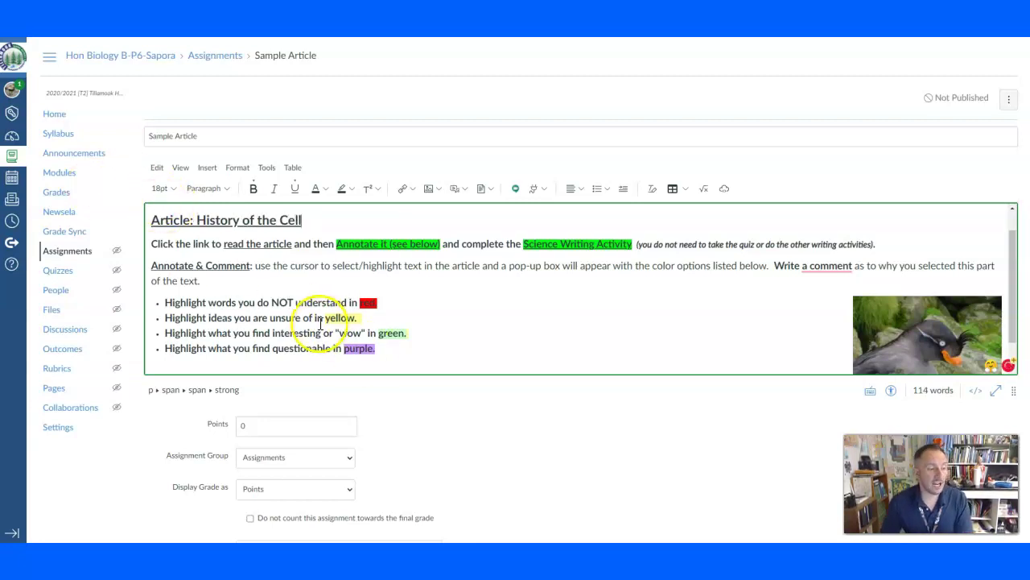
pyautogui.click(380, 348)
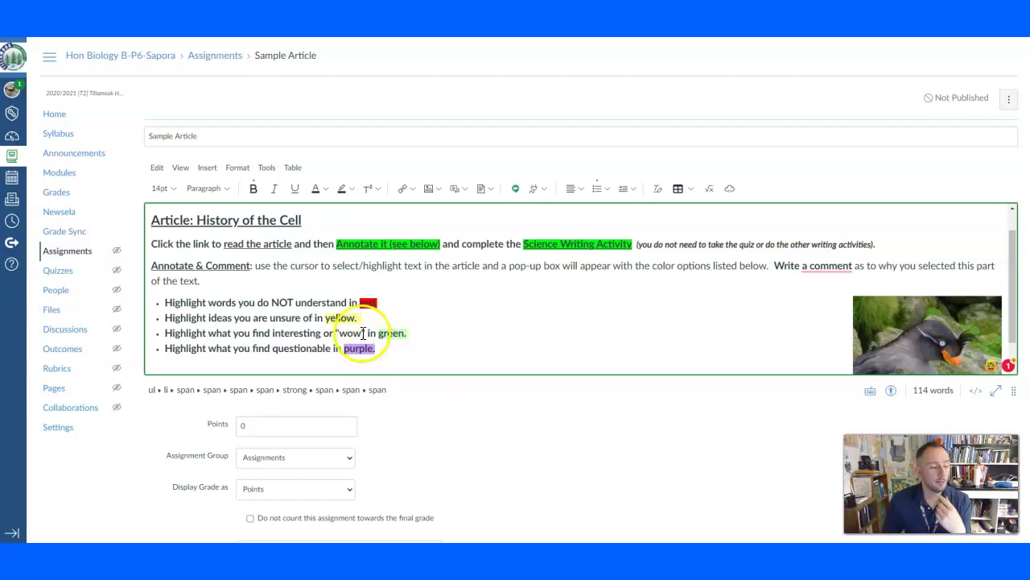
pyautogui.click(825, 266)
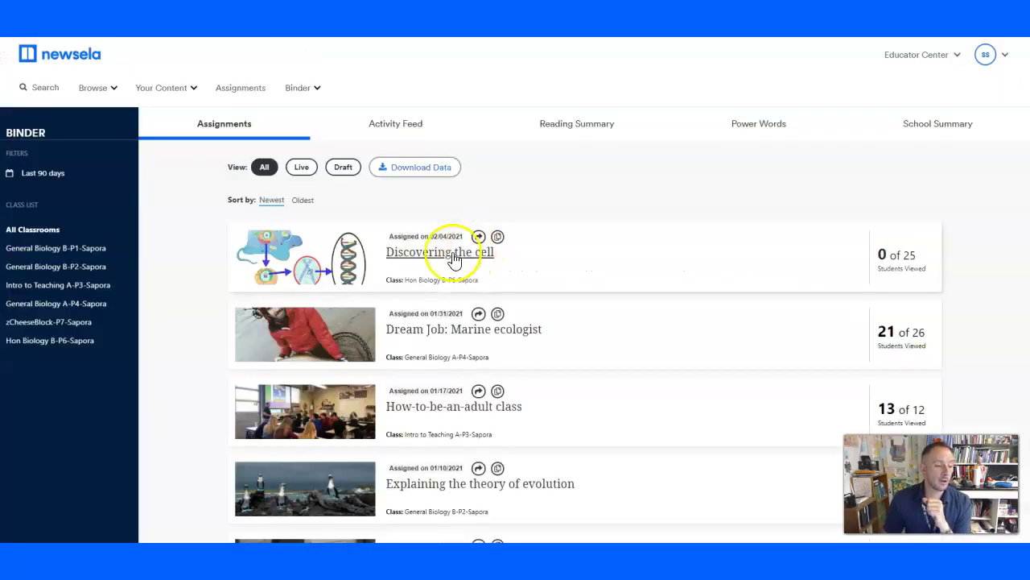
# In the Discovering the cell article, highlight a first-paragraph phrase in green and start a note
pyautogui.click(449, 251)
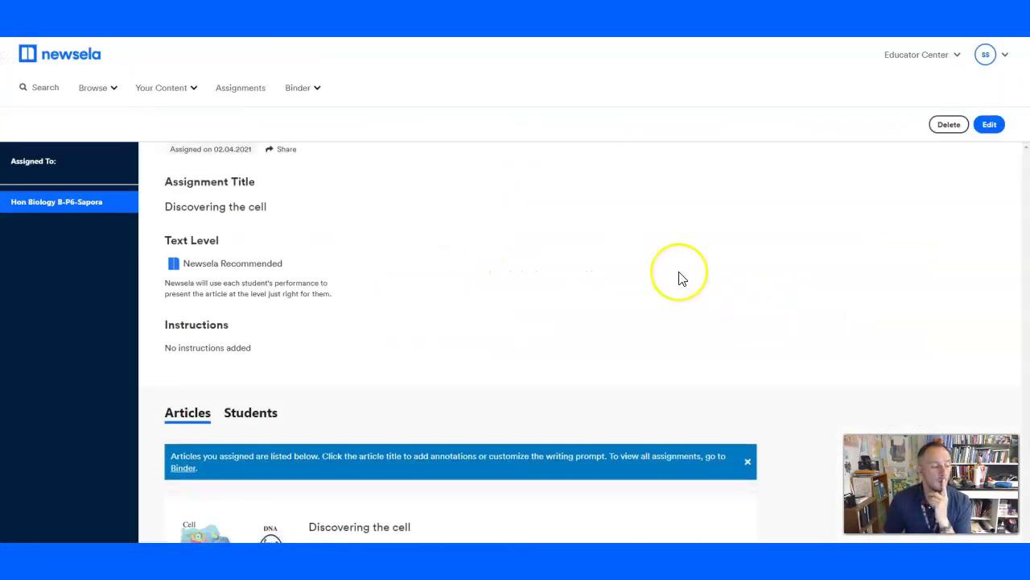
pyautogui.scroll(-5, 681, 278)
pyautogui.scroll(5, 375, 368)
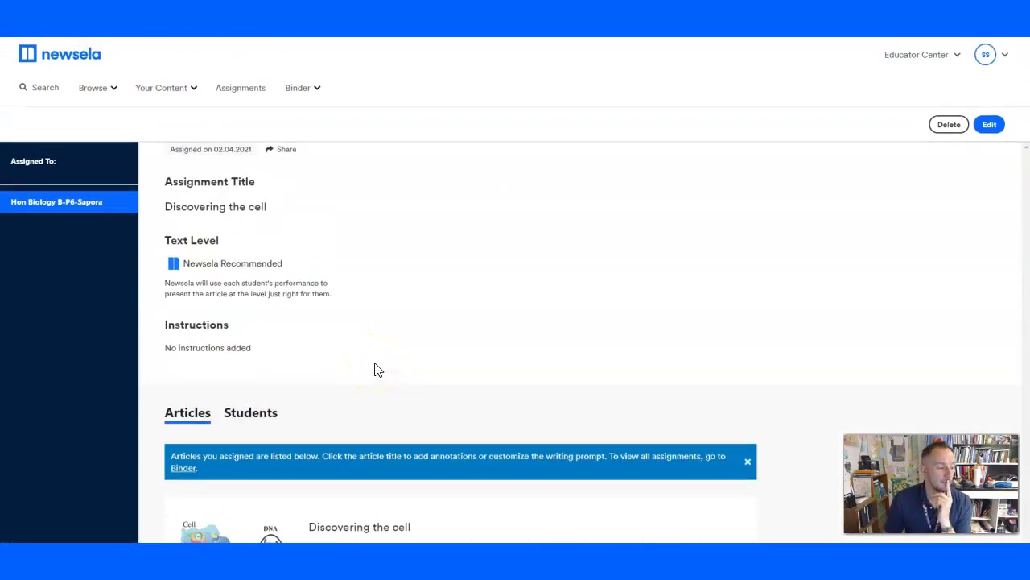
pyautogui.click(376, 525)
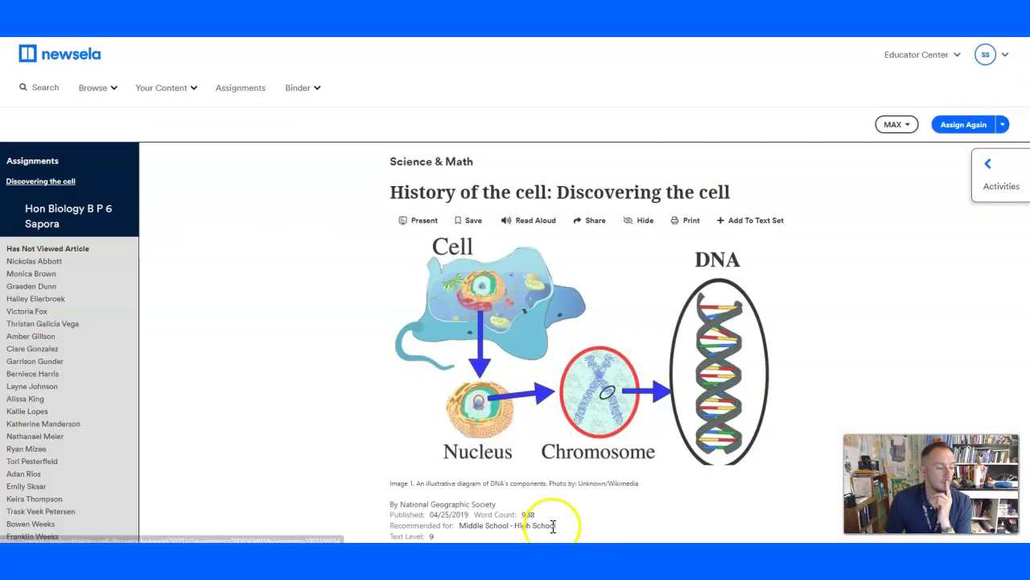
pyautogui.scroll(-3, 556, 366)
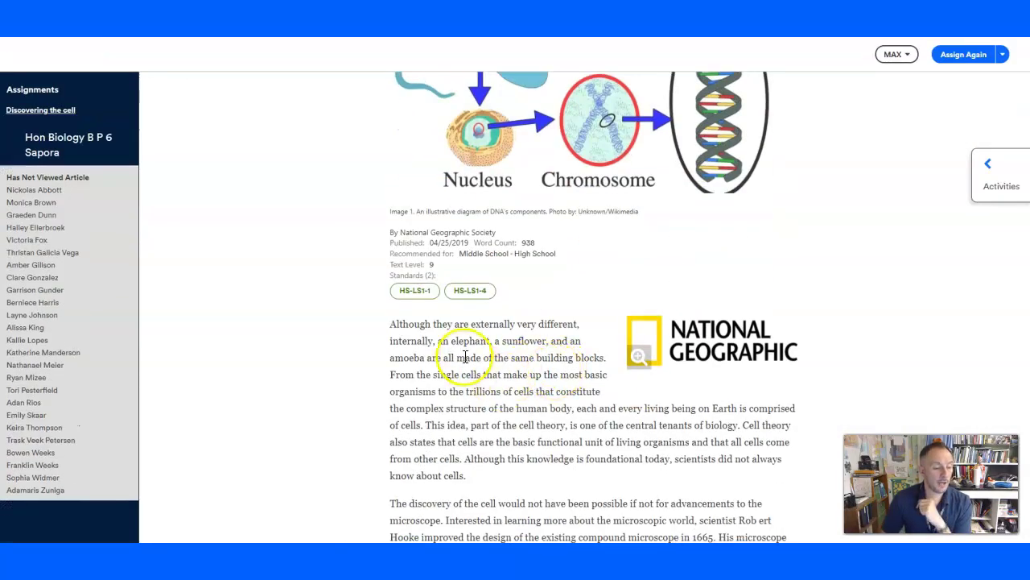
pyautogui.moveTo(465, 357); pyautogui.dragTo(573, 357)
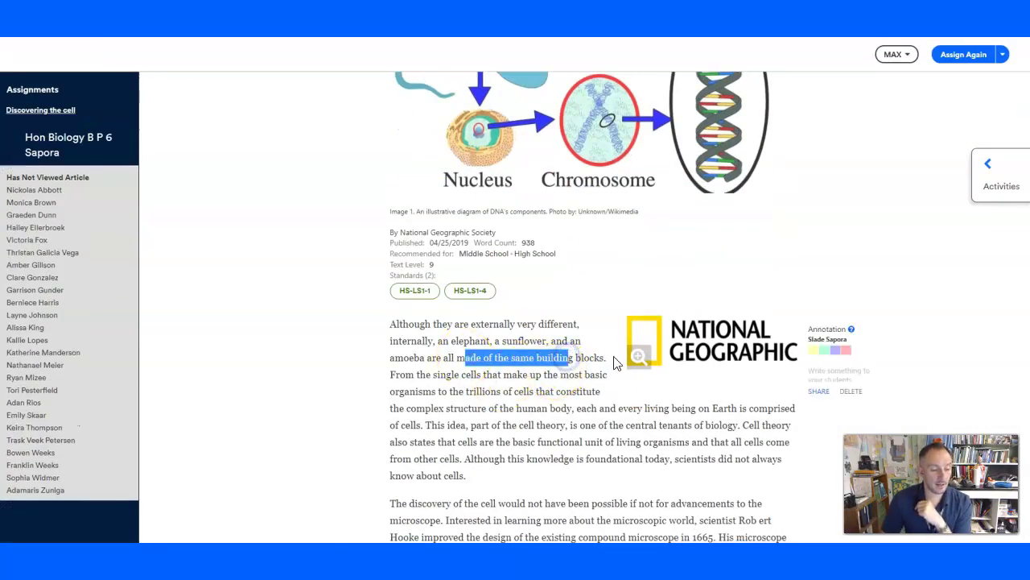
pyautogui.click(818, 352)
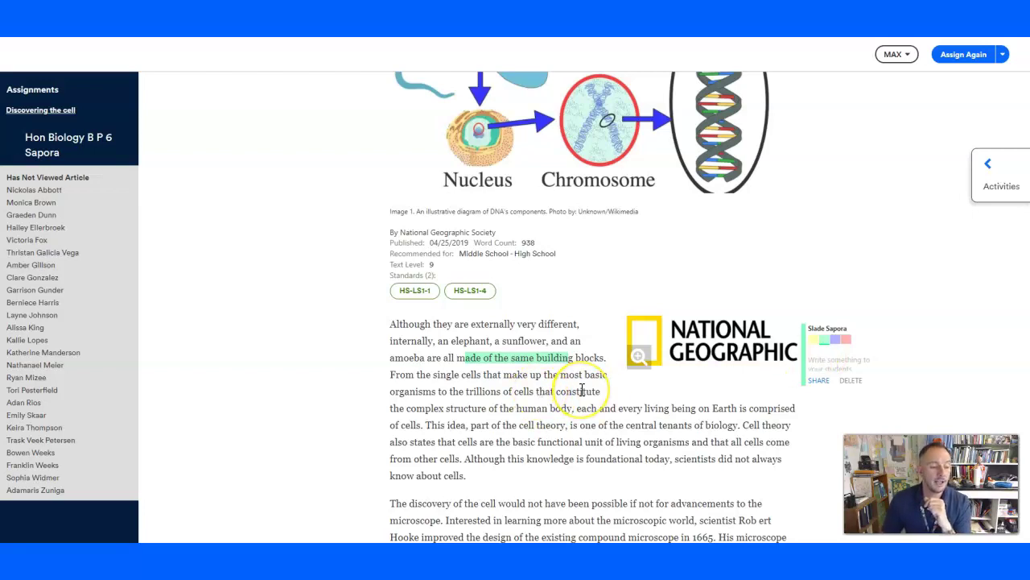
pyautogui.click(838, 368)
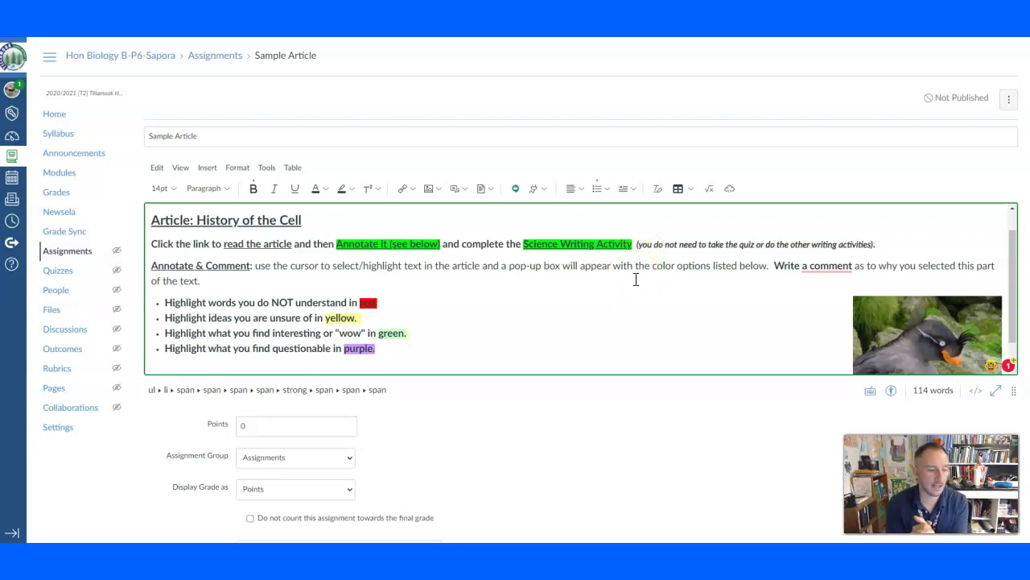
# Set Sample Article's submission type to External Tool and enter 'Newse' in the tool URL field
pyautogui.scroll(-1, 488, 319)
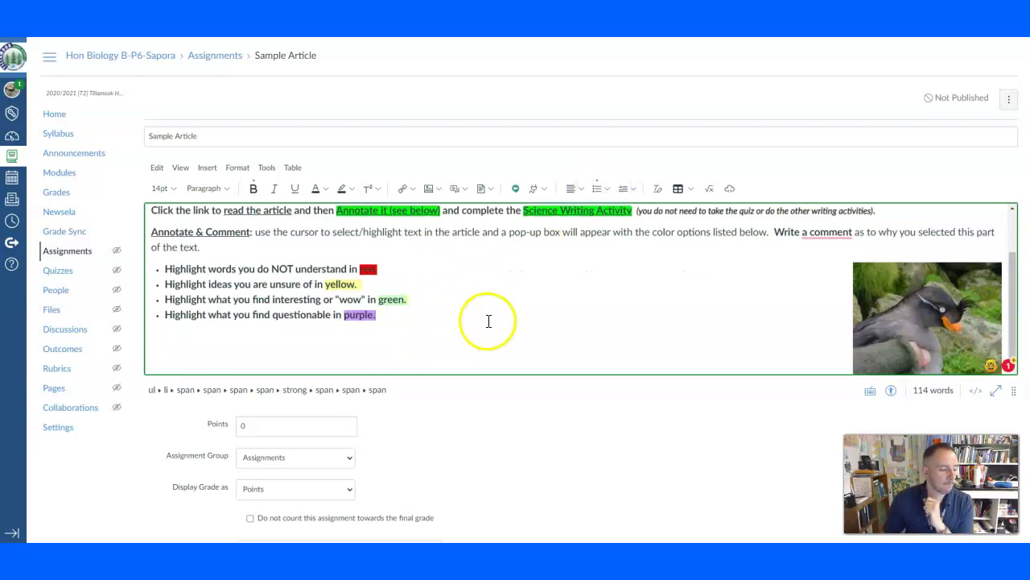
pyautogui.scroll(-3, 465, 405)
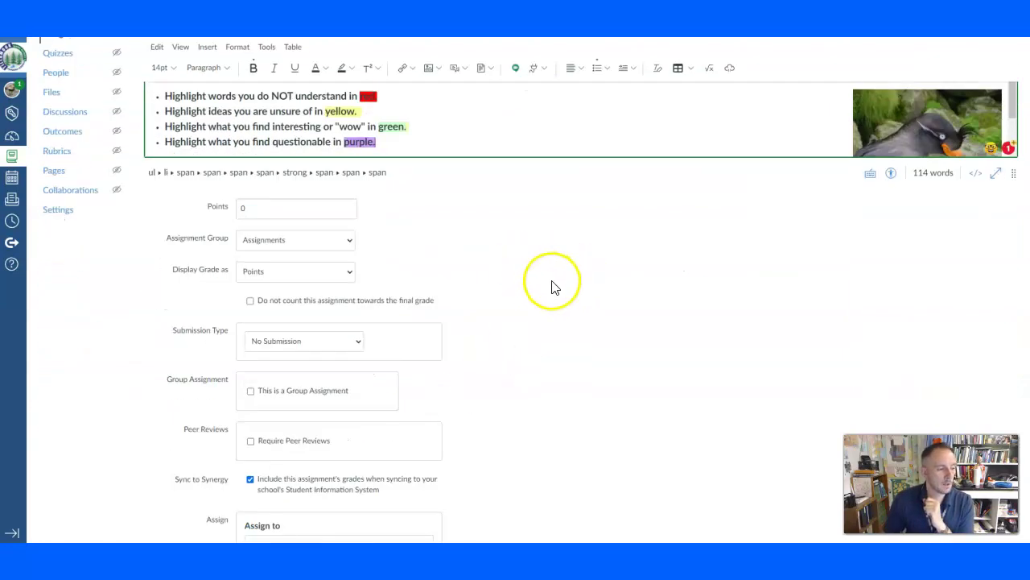
pyautogui.scroll(-1, 555, 285)
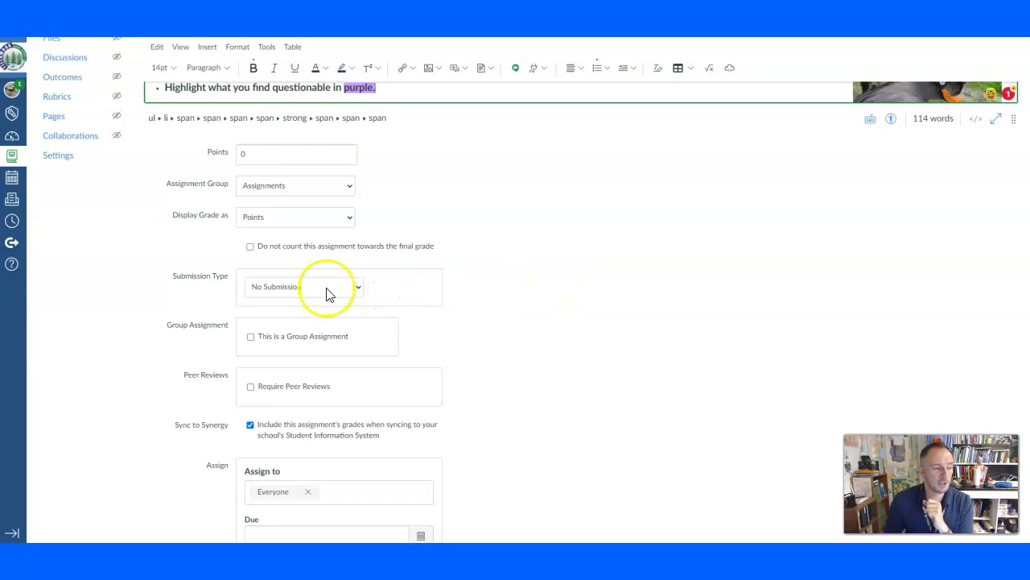
pyautogui.click(358, 287)
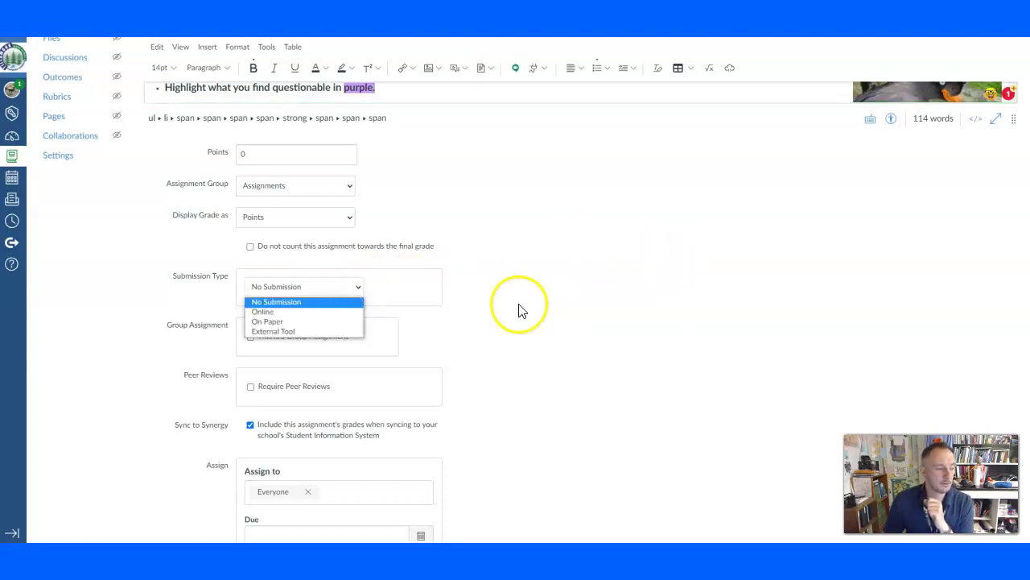
pyautogui.click(305, 332)
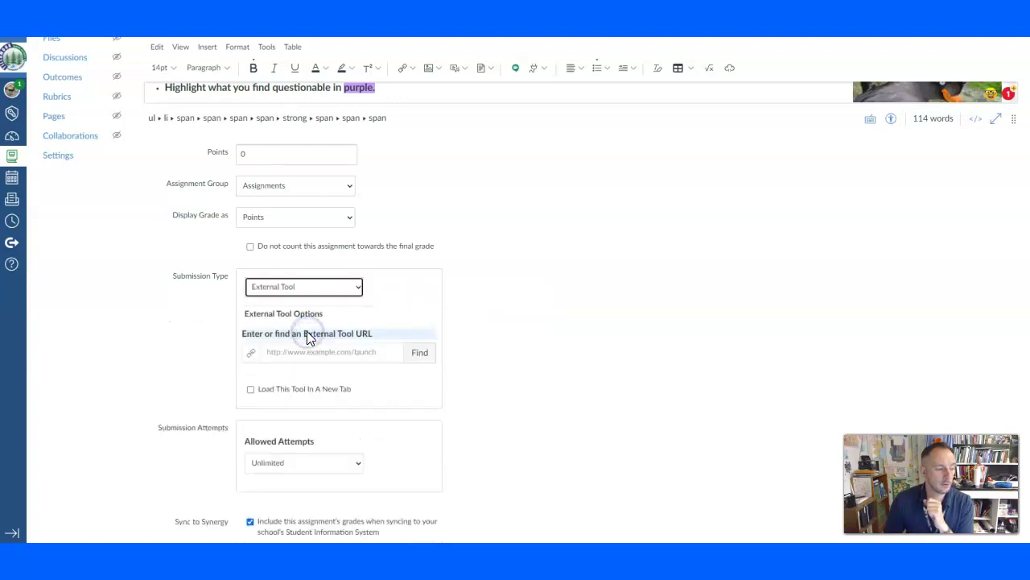
pyautogui.click(369, 351)
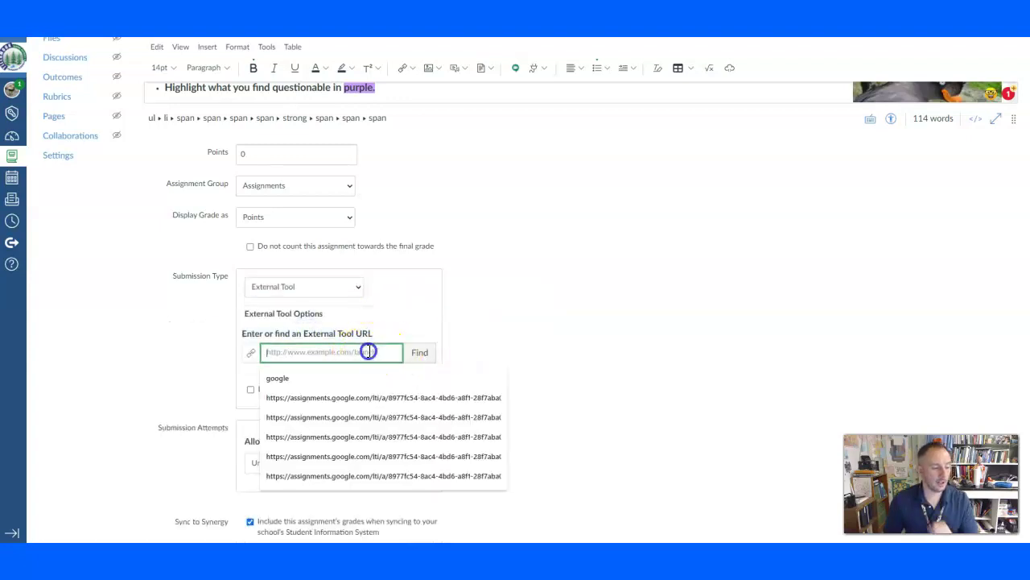
pyautogui.write('Newsela')
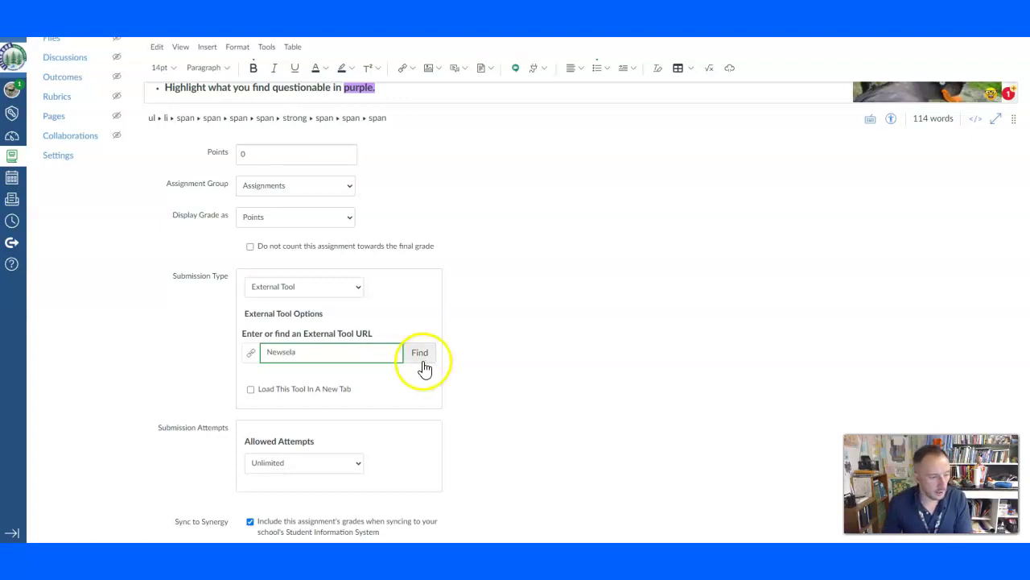
# Choose Newsela as the external tool, retrying after a stall, and embed the Discovering the cell assignment
pyautogui.click(420, 351)
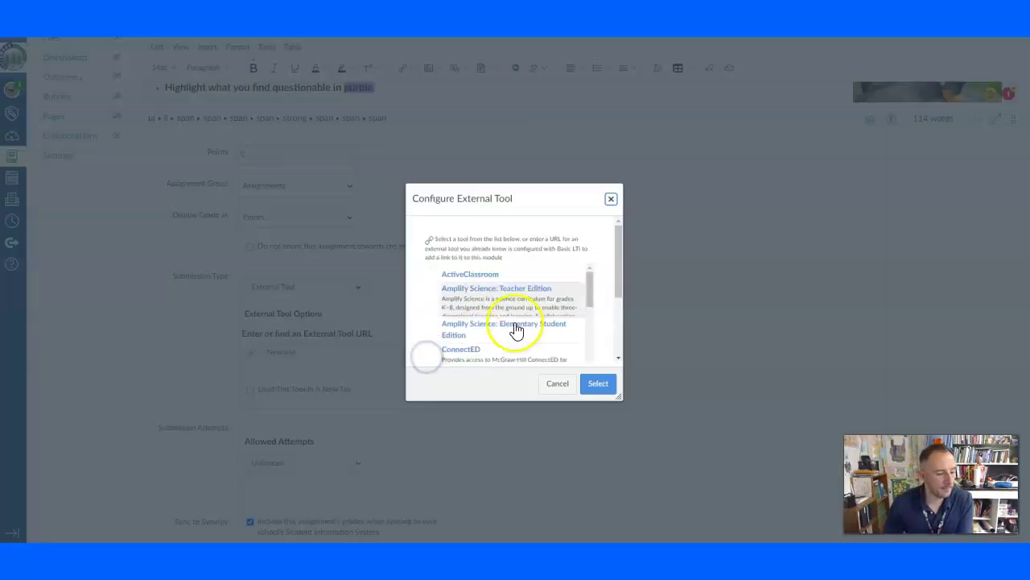
pyautogui.scroll(-3, 532, 322)
pyautogui.scroll(-5, 552, 321)
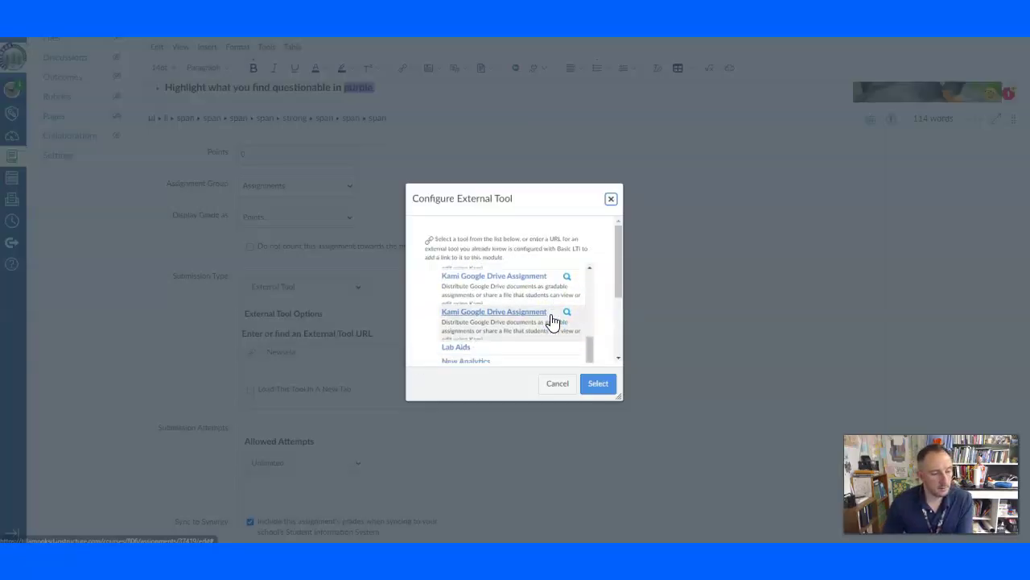
pyautogui.click(451, 330)
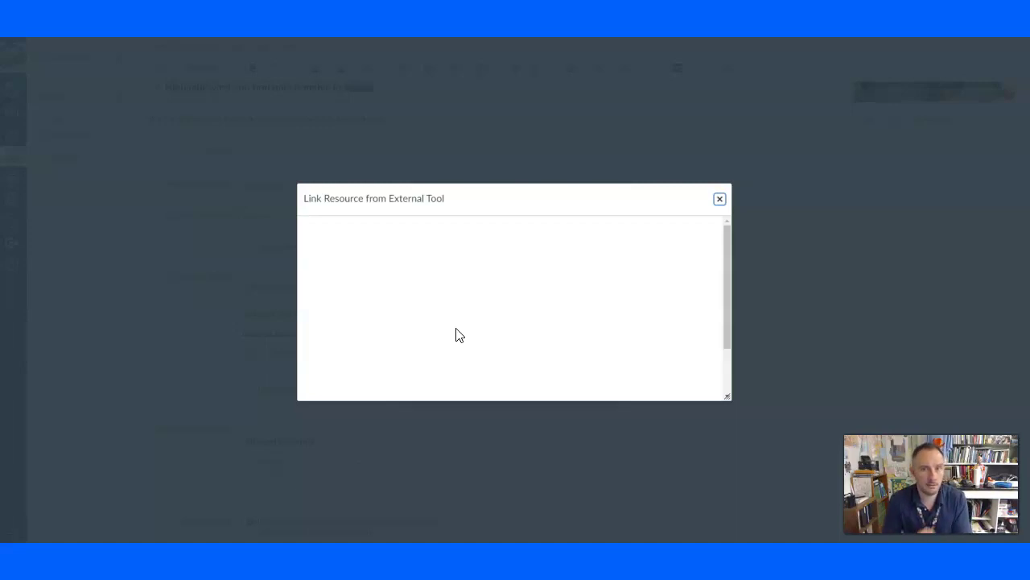
pyautogui.click(721, 202)
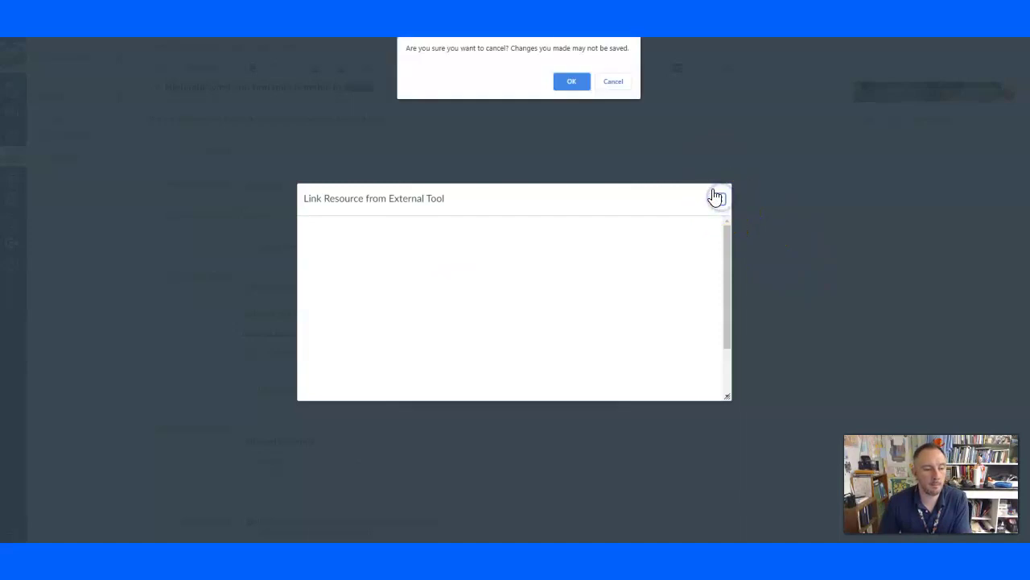
pyautogui.click(573, 76)
pyautogui.click(464, 332)
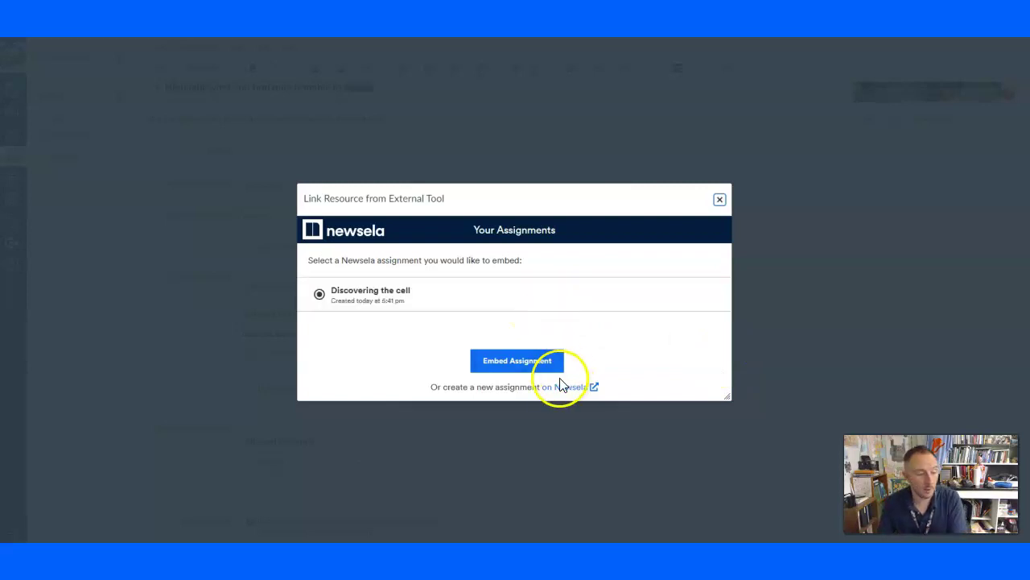
pyautogui.click(537, 363)
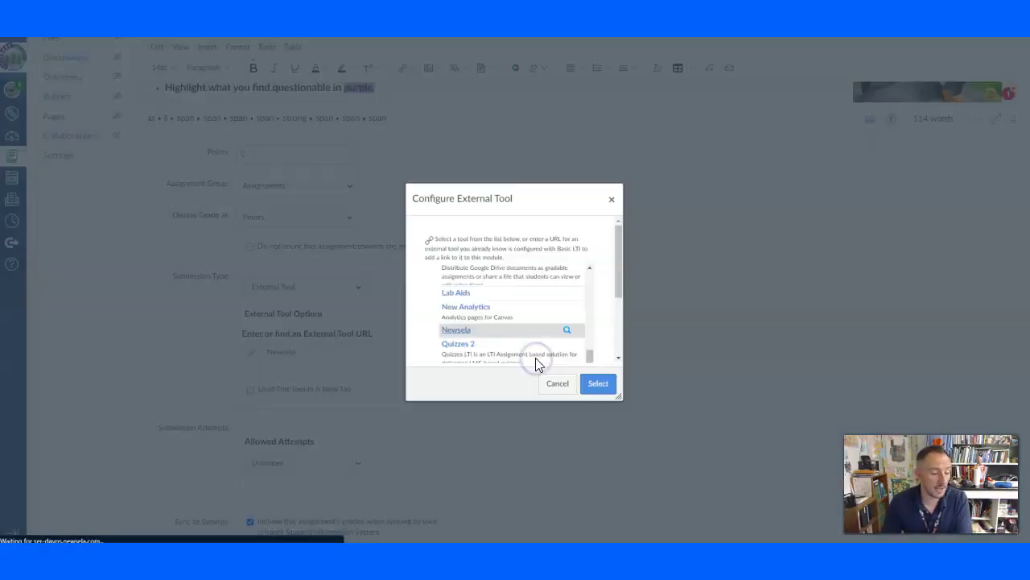
pyautogui.click(600, 385)
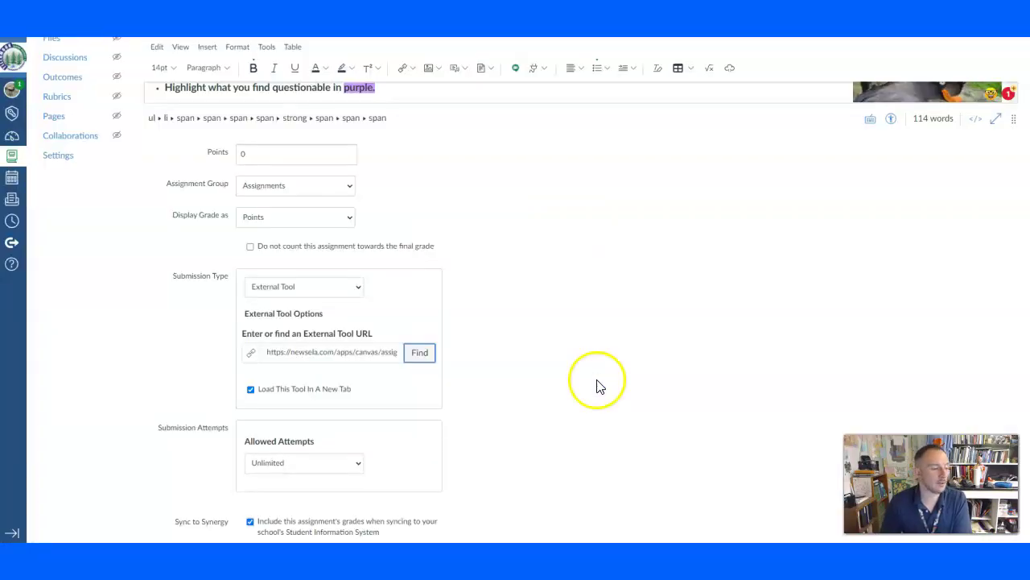
# Set Points to 20 and save the Sample Article assignment
pyautogui.click(232, 153)
pyautogui.write('20')
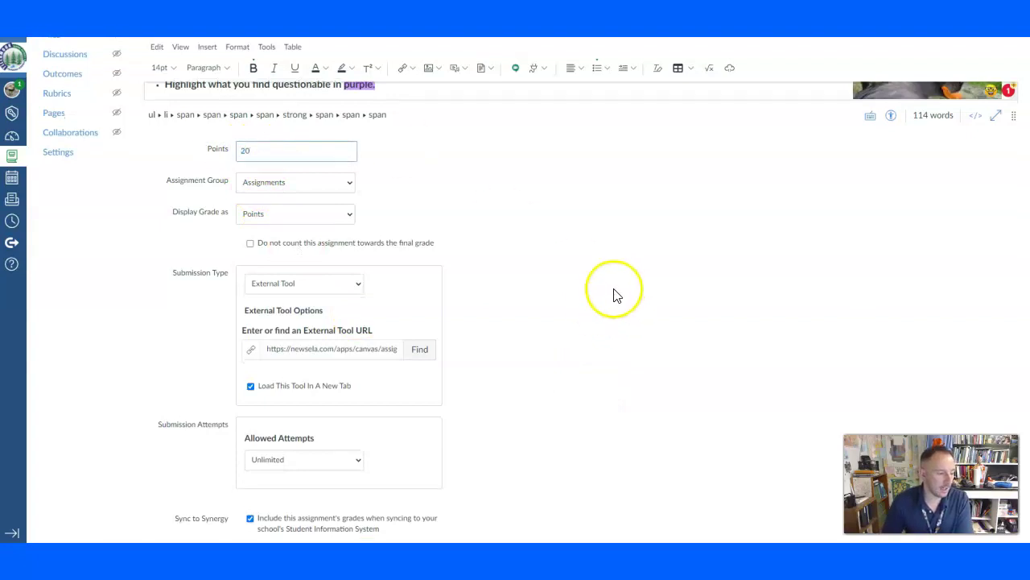
pyautogui.scroll(-3, 611, 298)
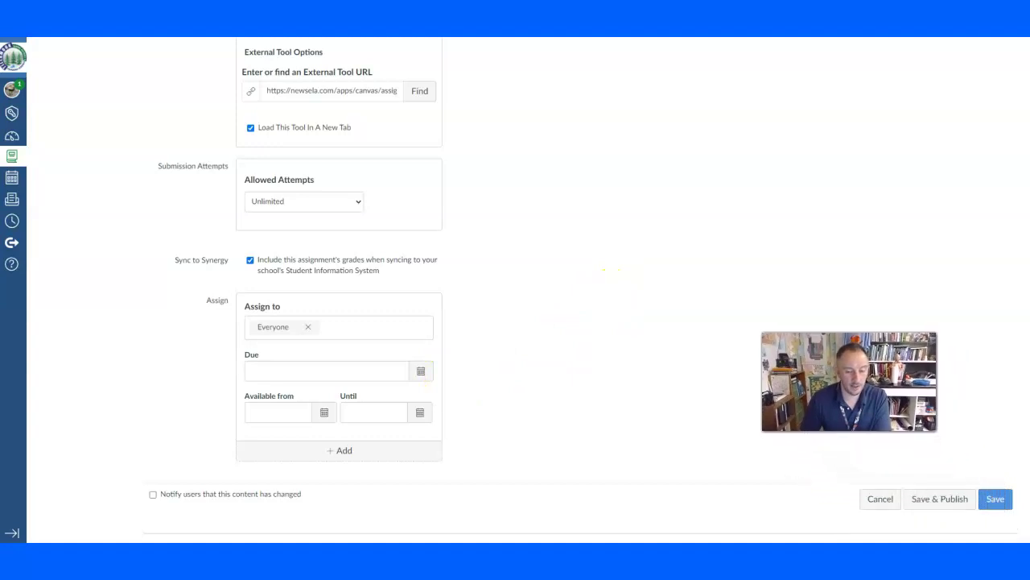
pyautogui.click(995, 499)
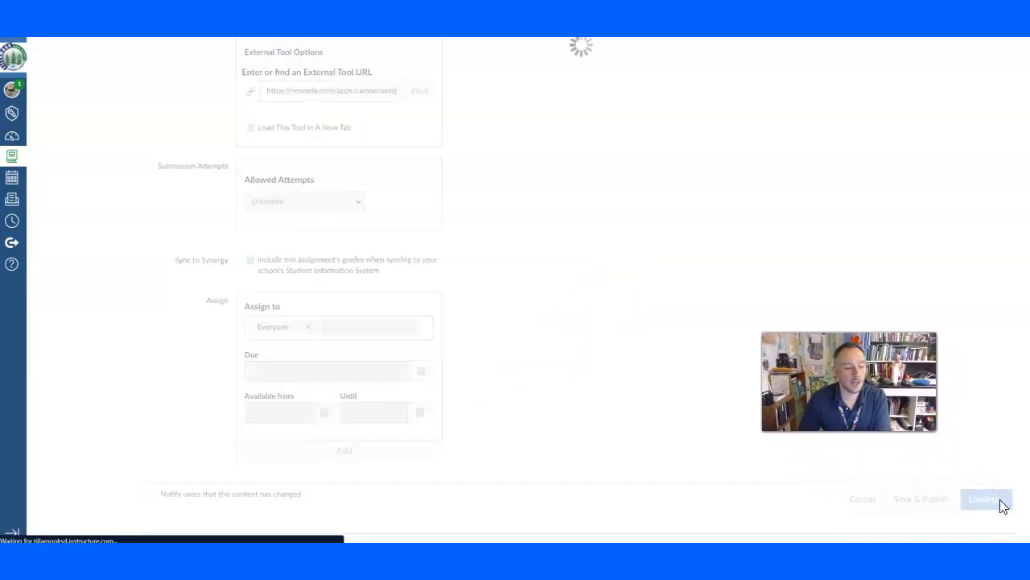
pyautogui.click(926, 451)
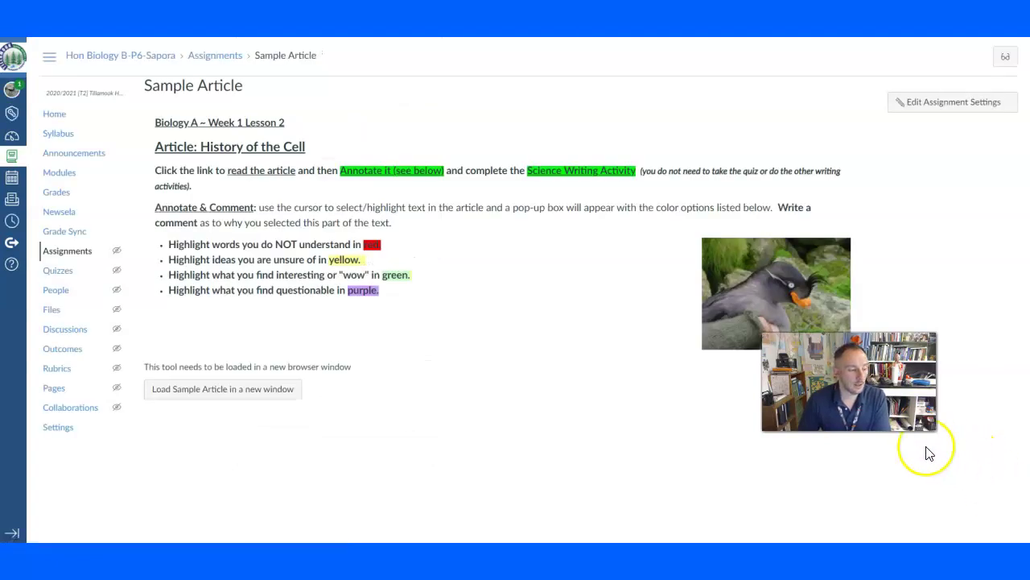